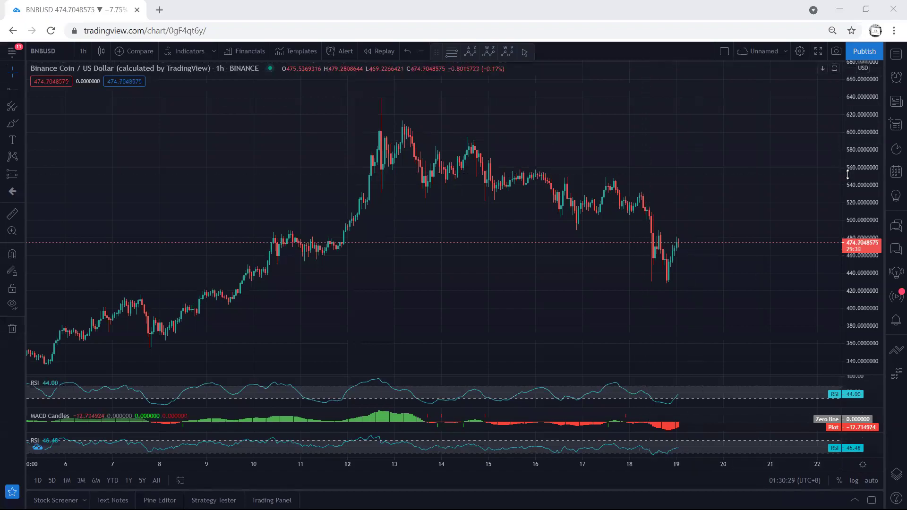
- Sketch the BNBUSD decline from the 15 April high to the 18 April low freehand, circle it, and erase the markings
drag(847, 174, 847, 186)
drag(732, 186, 723, 180)
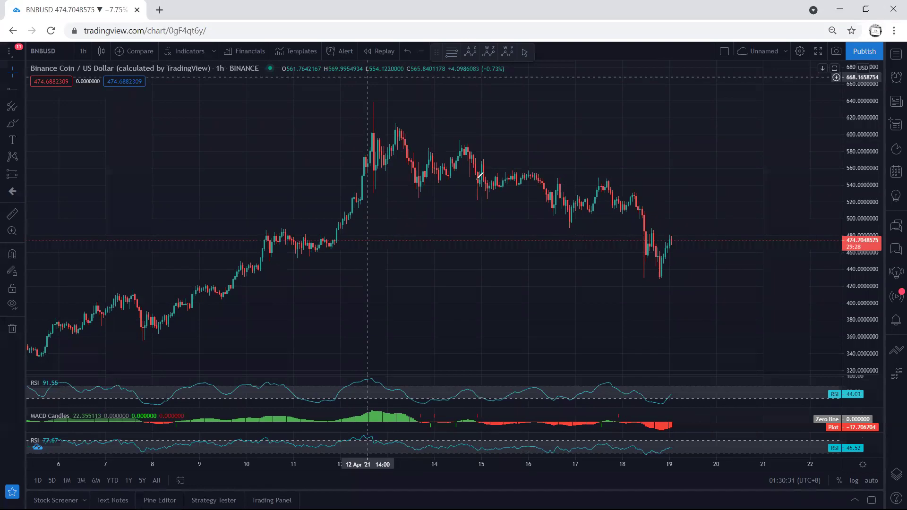
drag(477, 182, 482, 163)
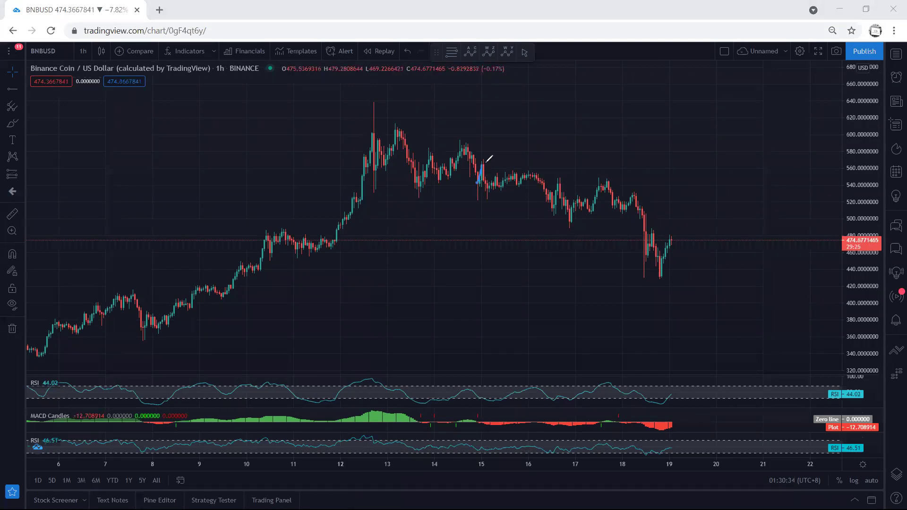
drag(402, 128, 656, 243)
drag(429, 140, 649, 251)
key(e)
mouse_move(480, 160)
mouse_down()
mouse_move(492, 190)
mouse_move(536, 178)
mouse_move(656, 263)
mouse_move(659, 252)
mouse_up()
mouse_move(496, 171)
mouse_down()
mouse_move(668, 196)
mouse_move(629, 283)
mouse_move(488, 197)
mouse_move(495, 169)
mouse_up()
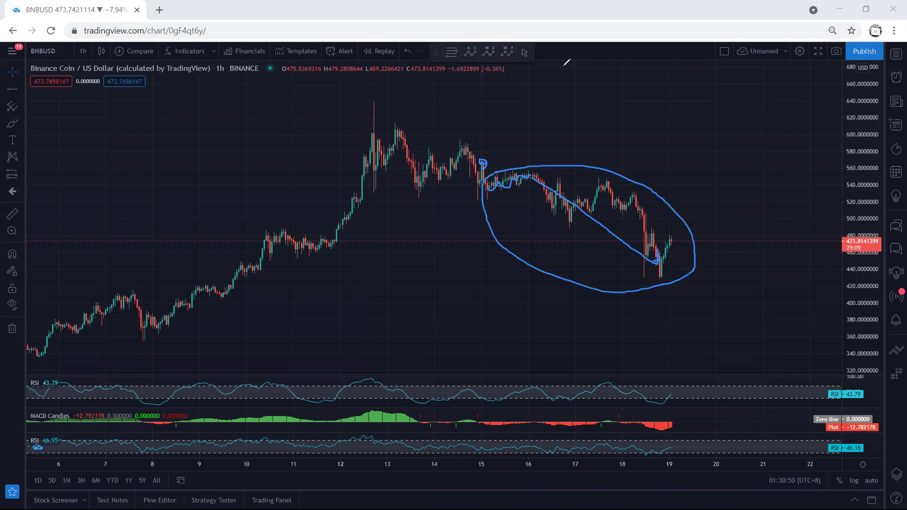
key(Escape)
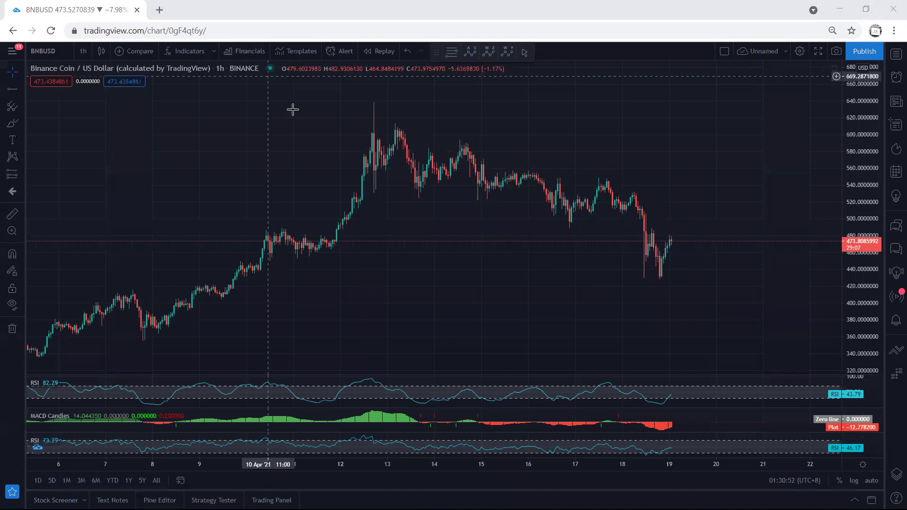
- Switch the BNBUSD chart to the 1 day interval and frame the rally with free space after the latest candle
drag(291, 140, 324, 127)
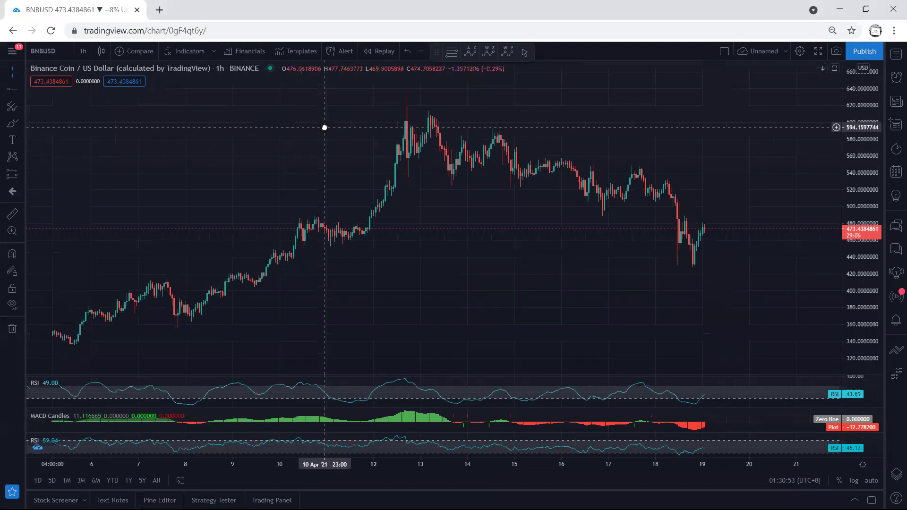
click(81, 50)
click(90, 285)
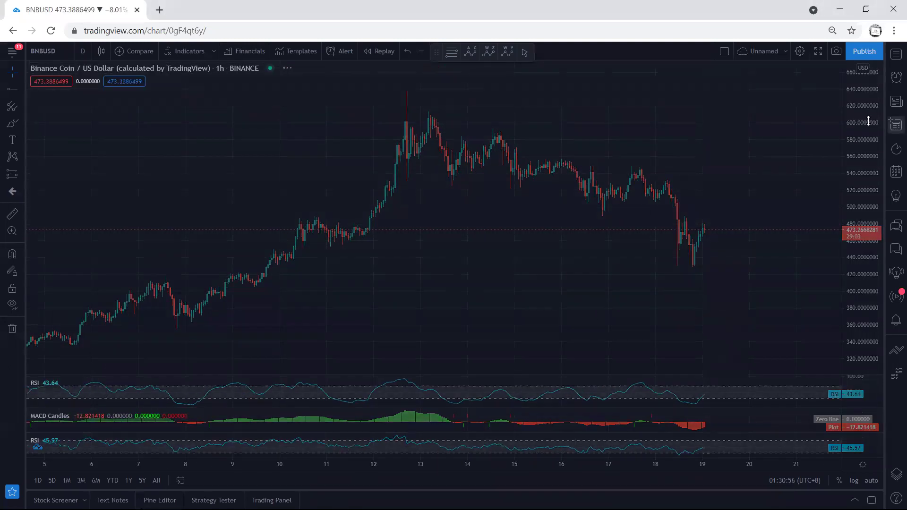
drag(862, 133, 862, 149)
drag(741, 247, 628, 245)
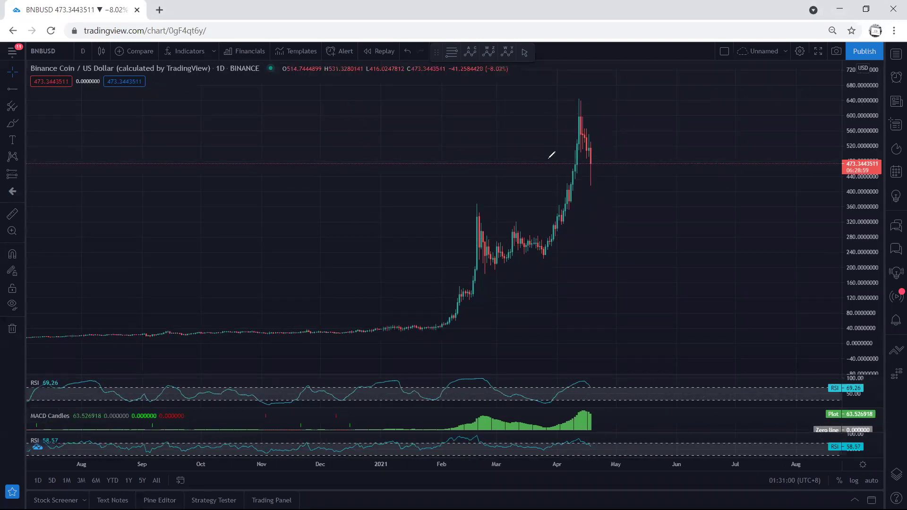
- Outline the tall April rally candles freehand, mark the February–March consolidation and the latest drop, and erase the strokes
mouse_move(576, 129)
mouse_down()
mouse_move(580, 107)
mouse_move(578, 161)
mouse_move(582, 112)
mouse_up()
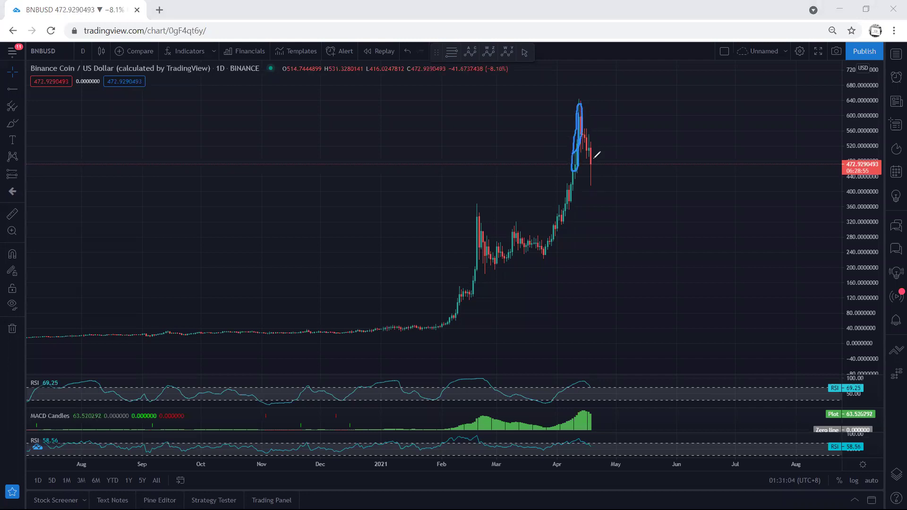
key(ctrl+z)
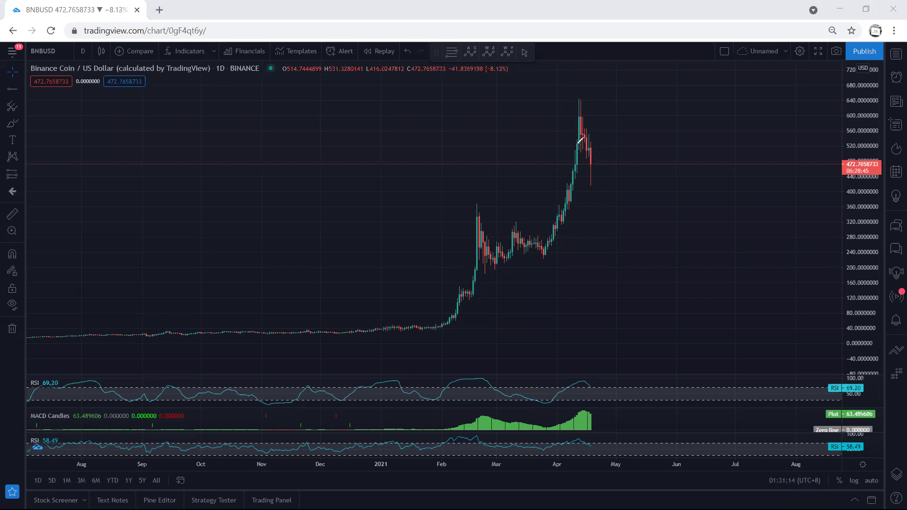
mouse_move(573, 163)
mouse_down()
mouse_move(585, 114)
mouse_move(576, 157)
mouse_up()
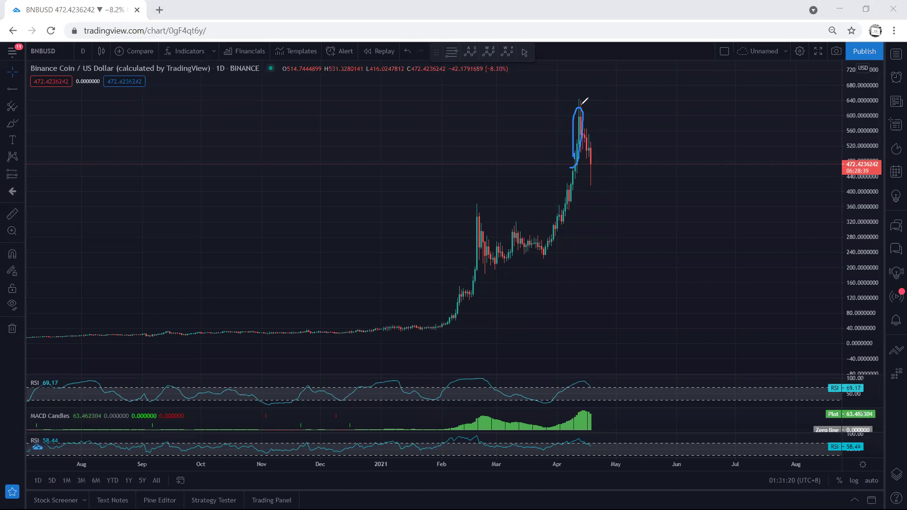
mouse_move(475, 218)
mouse_down()
mouse_move(491, 250)
mouse_move(552, 252)
mouse_up()
drag(589, 144, 593, 173)
key(e)
- Sketch the steep uptrend from the late March low past the April peak with an upward arrow, and erase it
drag(541, 251, 586, 109)
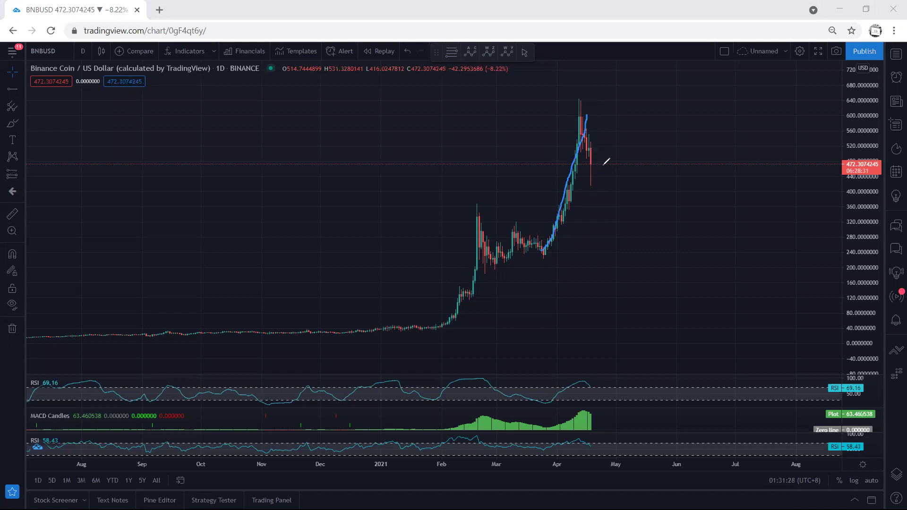
drag(542, 250, 597, 76)
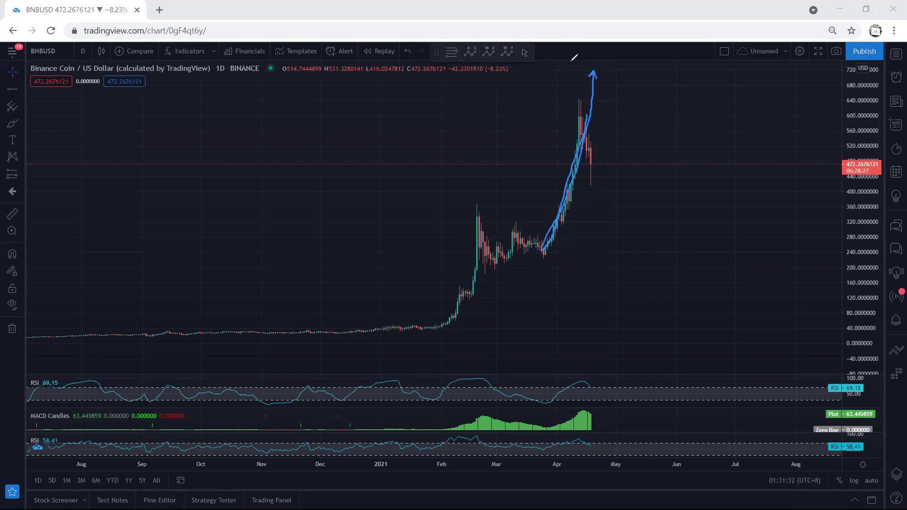
key(ctrl+z)
- Sketch the drop from the April peak alongside the February pullback with curves linking the two, and erase the drawings
drag(578, 101, 598, 177)
drag(475, 211, 505, 251)
click(482, 192)
drag(491, 177, 548, 106)
drag(553, 236, 605, 161)
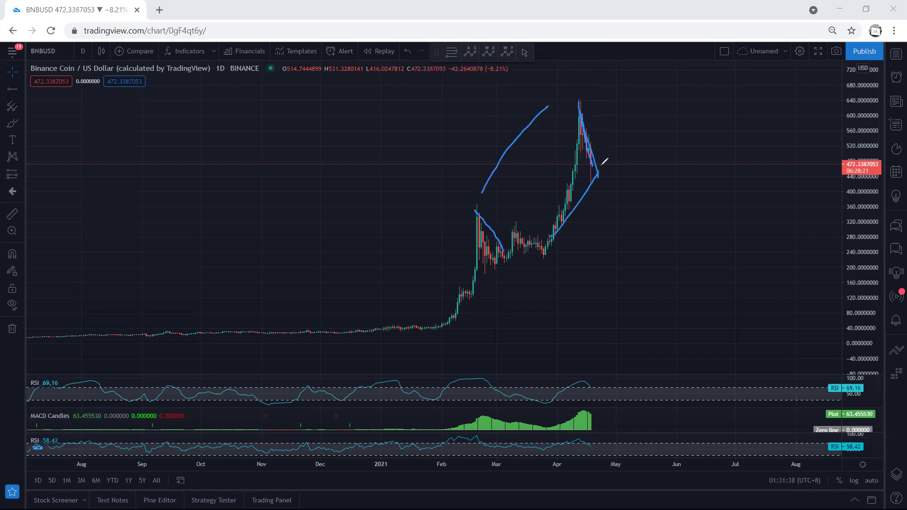
click(572, 67)
- Sketch a zigzag path from the April peak ending in an upward arrow near 700, circle the current pullback, and clear the drawings
mouse_move(579, 108)
mouse_down()
mouse_move(591, 146)
mouse_move(610, 133)
mouse_move(649, 182)
mouse_move(676, 83)
mouse_up()
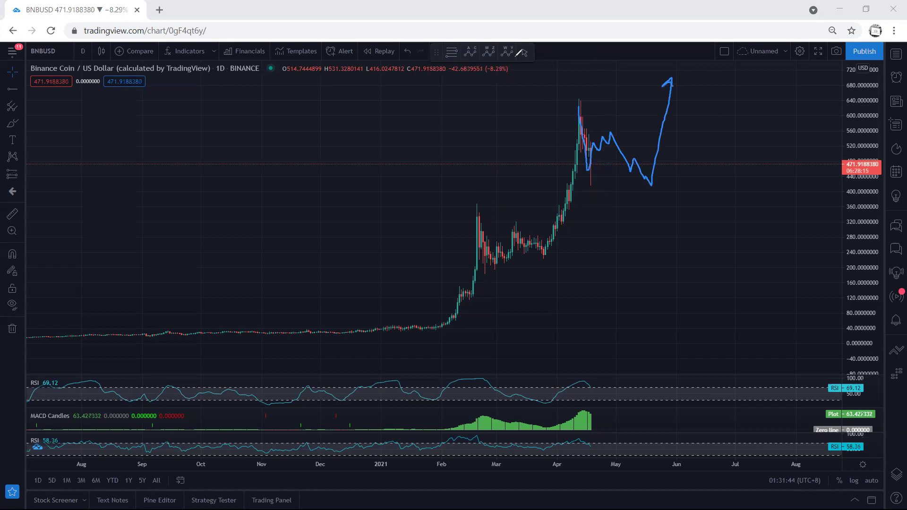
mouse_move(567, 94)
mouse_down()
mouse_move(631, 148)
mouse_move(568, 133)
mouse_move(589, 103)
mouse_up()
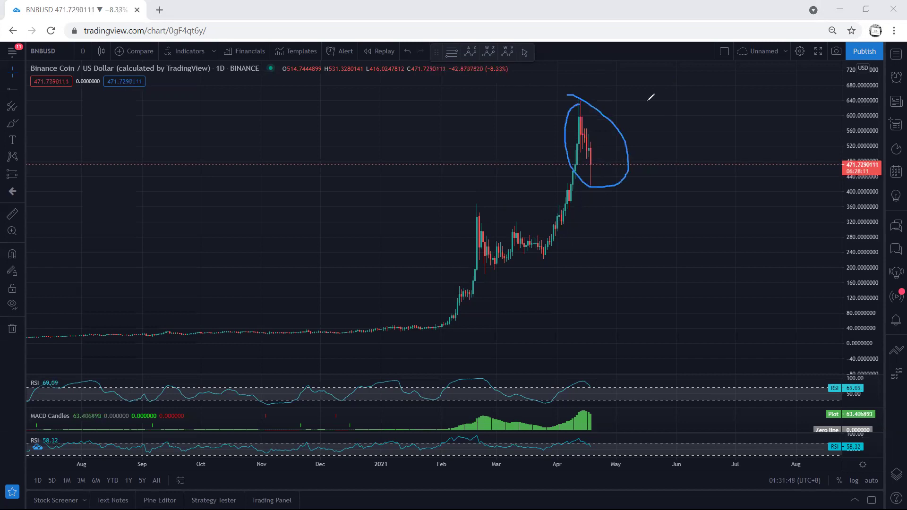
key(ctrl+z)
mouse_move(589, 166)
mouse_down()
mouse_move(600, 165)
mouse_move(586, 157)
mouse_move(599, 136)
mouse_move(604, 147)
mouse_up()
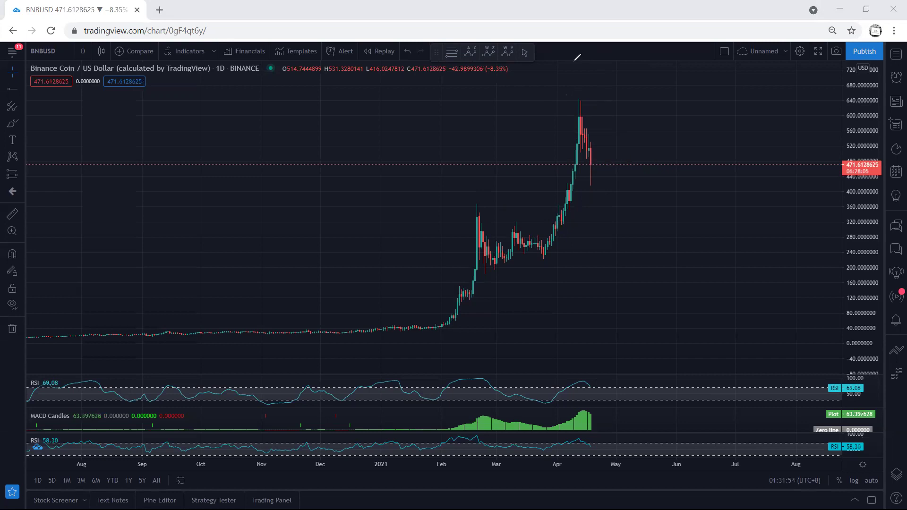
- Sketch the fall from the April peak with a curved rebound up to about 690, thicken the falling stroke, and erase everything
drag(581, 105, 591, 158)
mouse_move(589, 163)
mouse_down()
mouse_move(613, 124)
mouse_move(617, 84)
mouse_up()
drag(578, 105, 593, 166)
drag(585, 116, 581, 103)
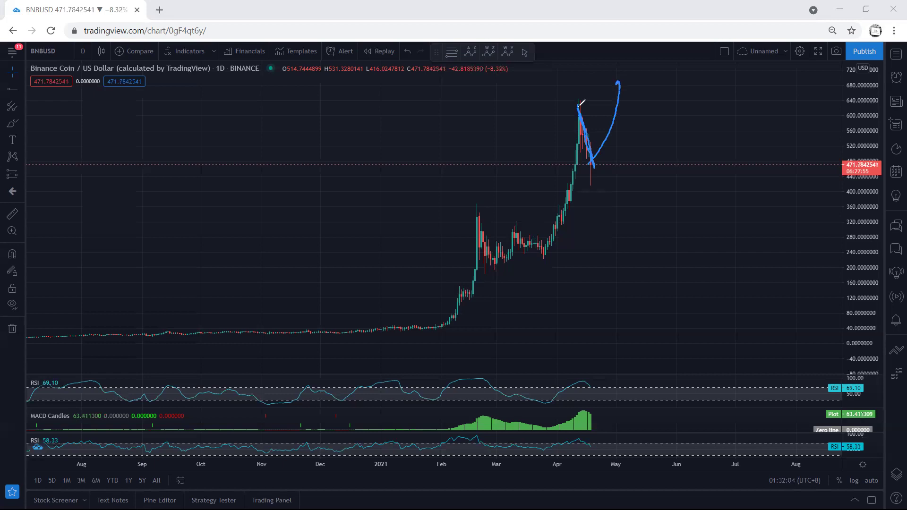
mouse_move(592, 161)
mouse_down()
mouse_move(578, 109)
mouse_move(591, 156)
mouse_up()
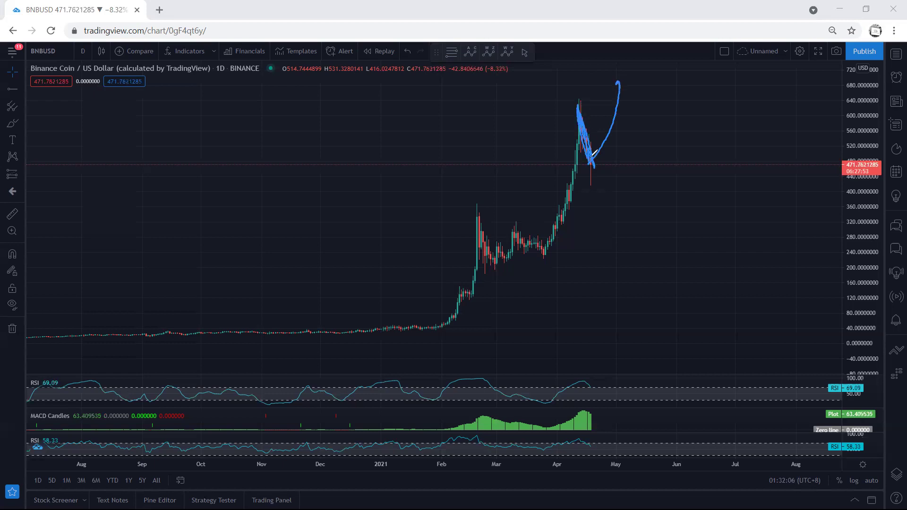
key(e)
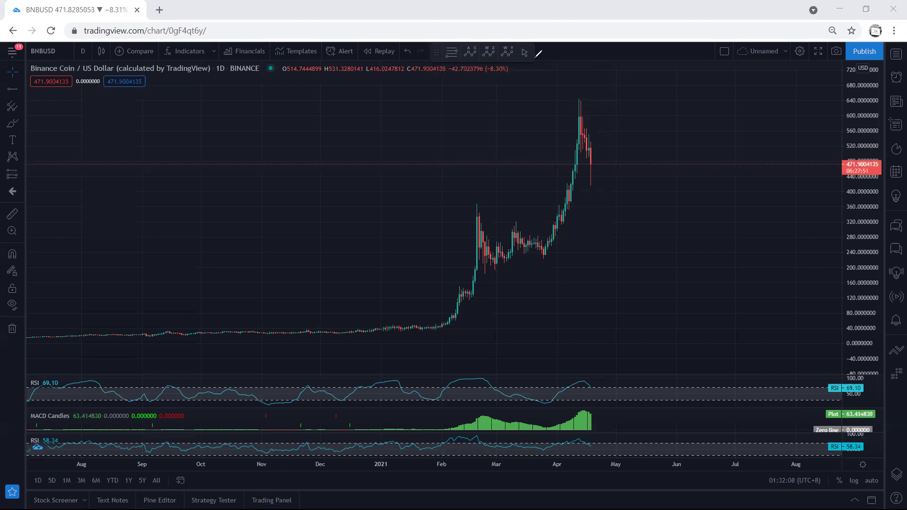
- Switch the BNBUSD chart to the 4 hours interval and frame the April price action with space after it
drag(345, 143, 354, 132)
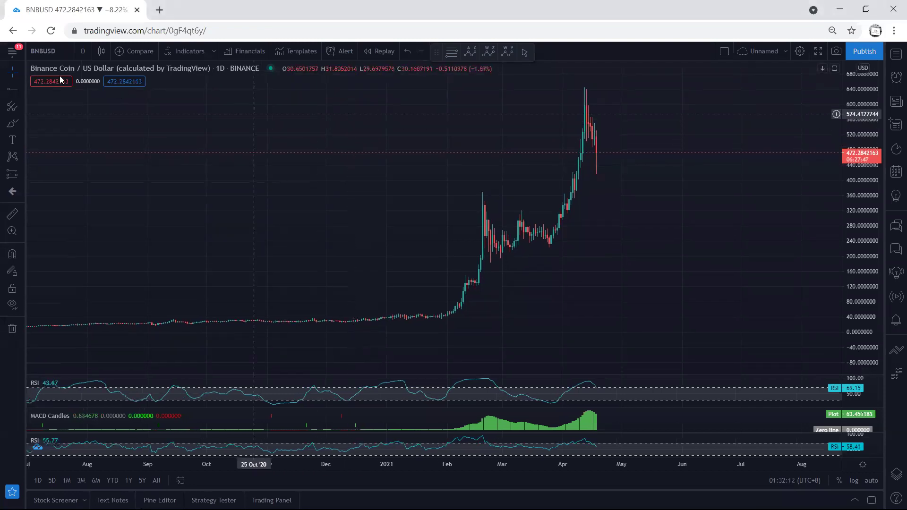
click(82, 51)
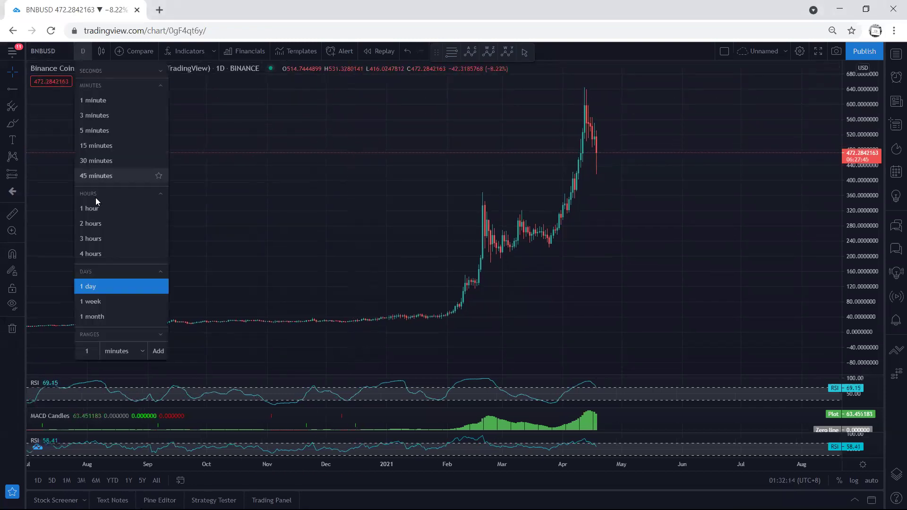
click(97, 250)
drag(697, 258, 605, 259)
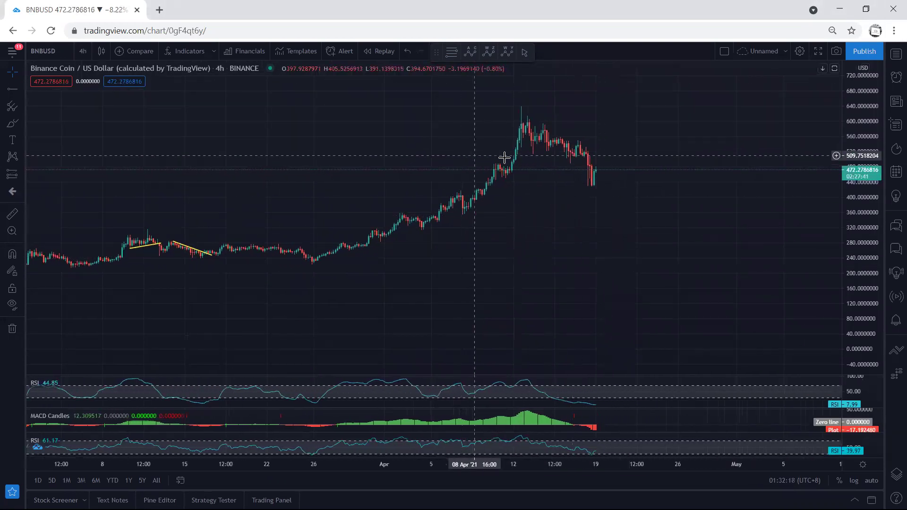
- Enlarge the RSI and MACD indicator panes one after the other, restoring the full chart layout each time
double_click(639, 385)
double_click(646, 360)
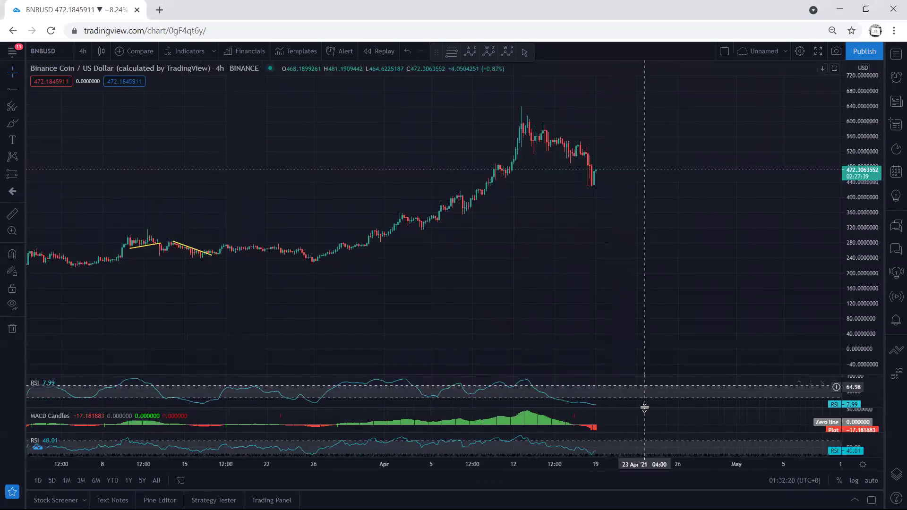
double_click(644, 409)
double_click(644, 407)
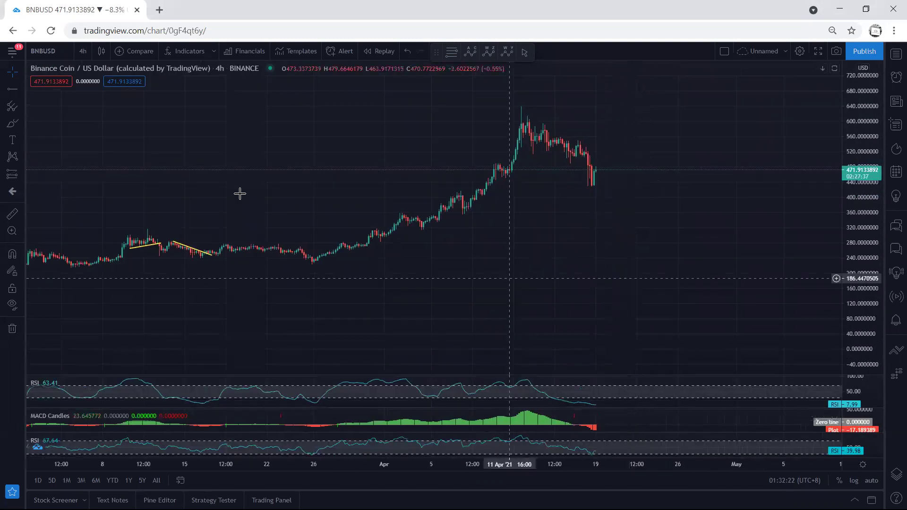
- Sketch the 4-hour decline with a lower continuation to about 410, highlight the latest rebound, and erase the markings
drag(529, 124, 588, 180)
mouse_move(537, 127)
mouse_down()
mouse_move(589, 181)
mouse_move(599, 174)
mouse_move(581, 144)
mouse_move(616, 193)
mouse_up()
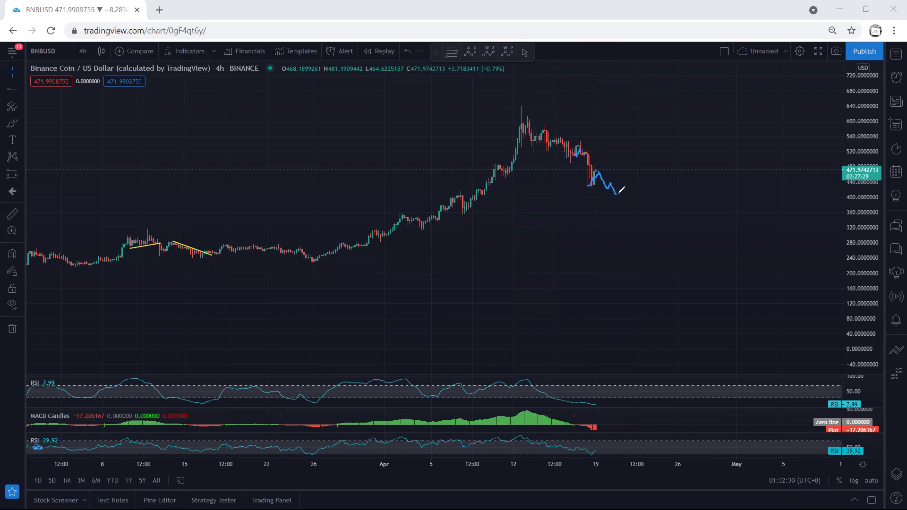
drag(541, 125, 596, 176)
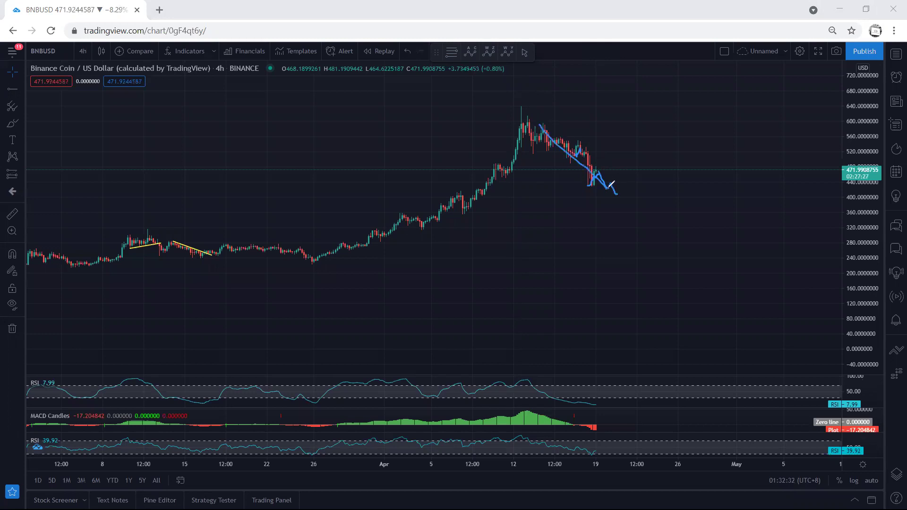
key(e)
drag(592, 174, 591, 180)
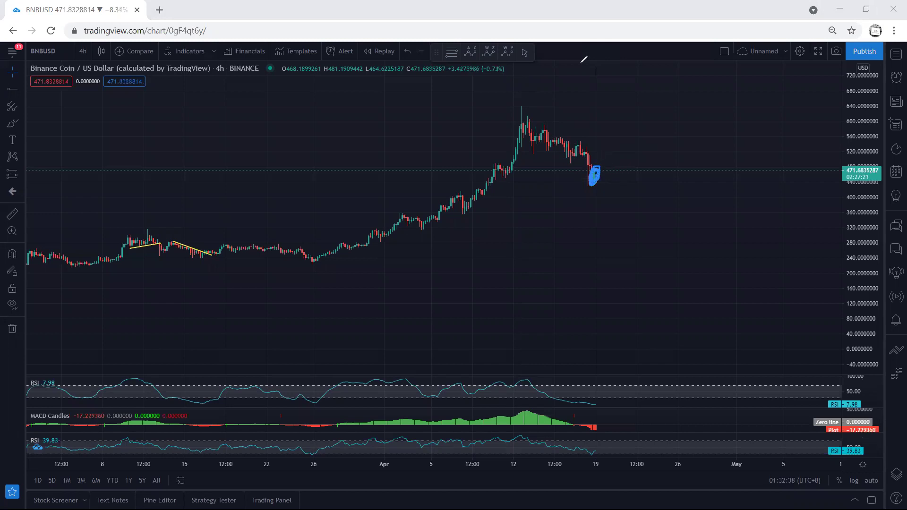
key(ctrl+z)
- Switch to the 1 hour interval and mark the latest drop and consolidation, a falling arrow to about 410, and the current indicator readings
click(83, 51)
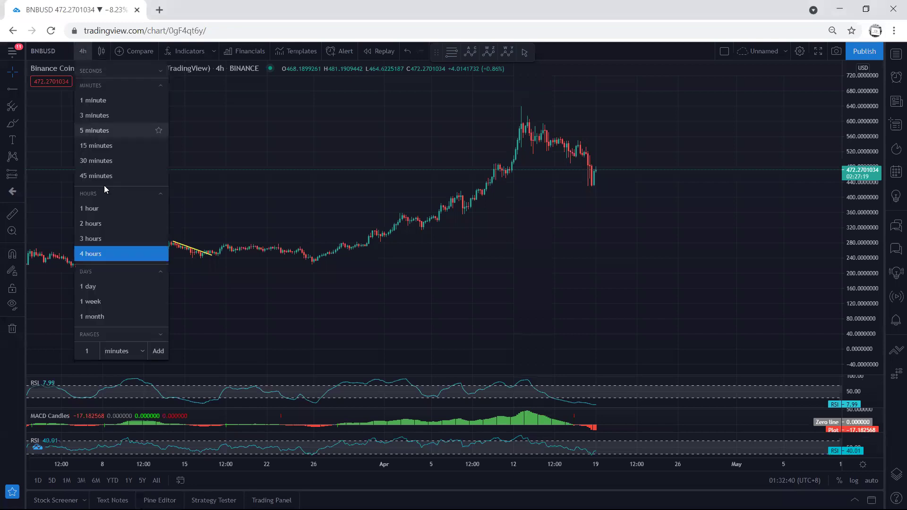
click(94, 210)
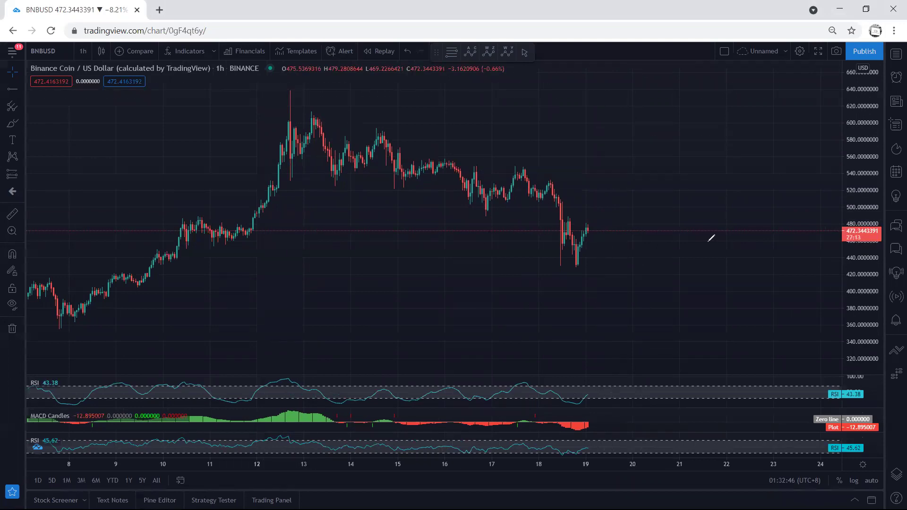
mouse_move(572, 215)
mouse_down()
mouse_move(586, 225)
mouse_move(563, 266)
mouse_up()
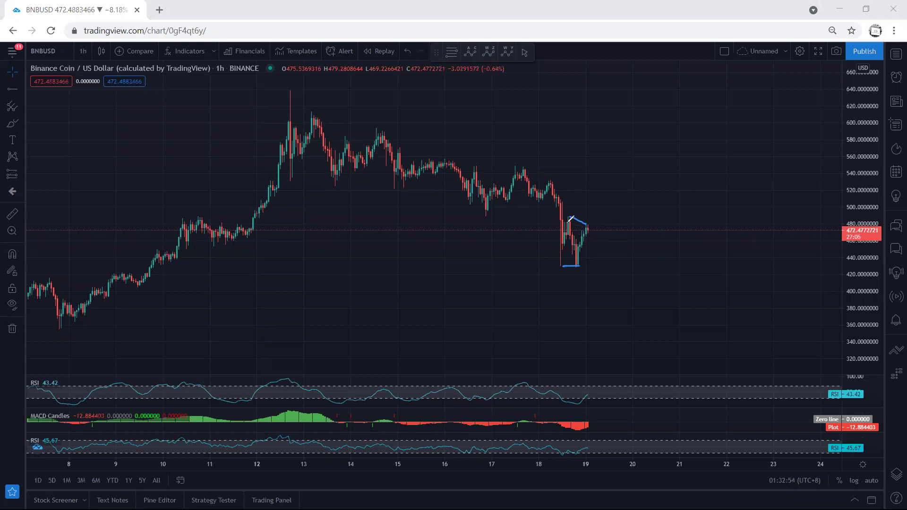
mouse_move(551, 182)
mouse_down()
mouse_move(557, 252)
mouse_move(597, 253)
mouse_move(611, 270)
mouse_move(602, 283)
mouse_move(578, 267)
mouse_up()
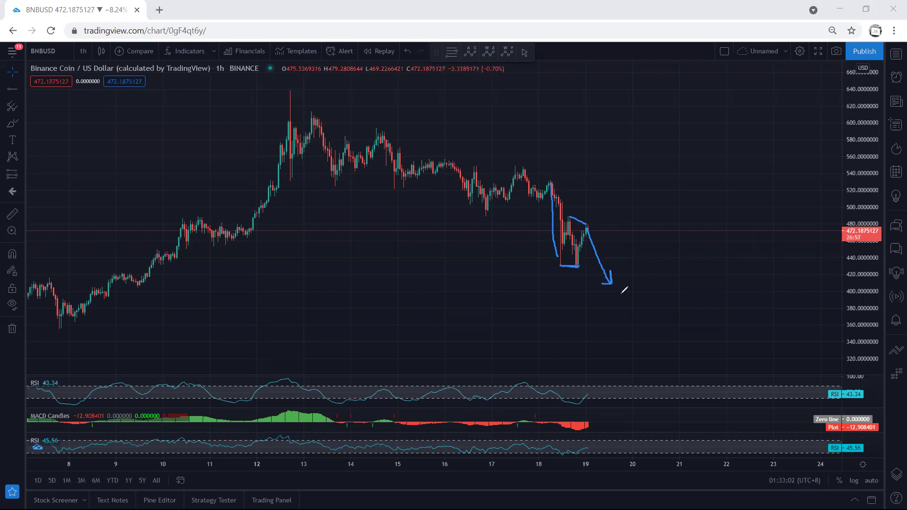
mouse_move(569, 402)
mouse_down()
mouse_move(567, 422)
mouse_move(614, 393)
mouse_move(561, 416)
mouse_move(565, 439)
mouse_up()
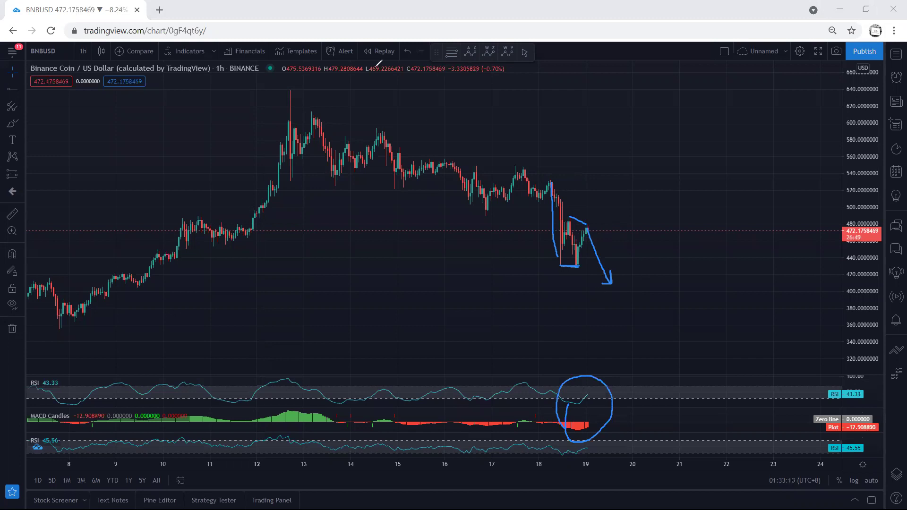
- Examine the MACD Candles and RSI panes at full size, and restore the combined chart layout
double_click(628, 419)
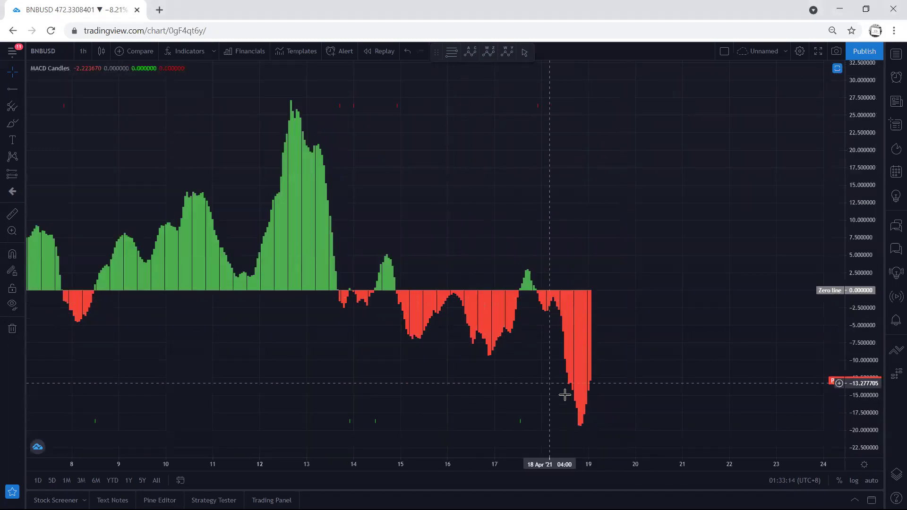
double_click(612, 381)
double_click(614, 385)
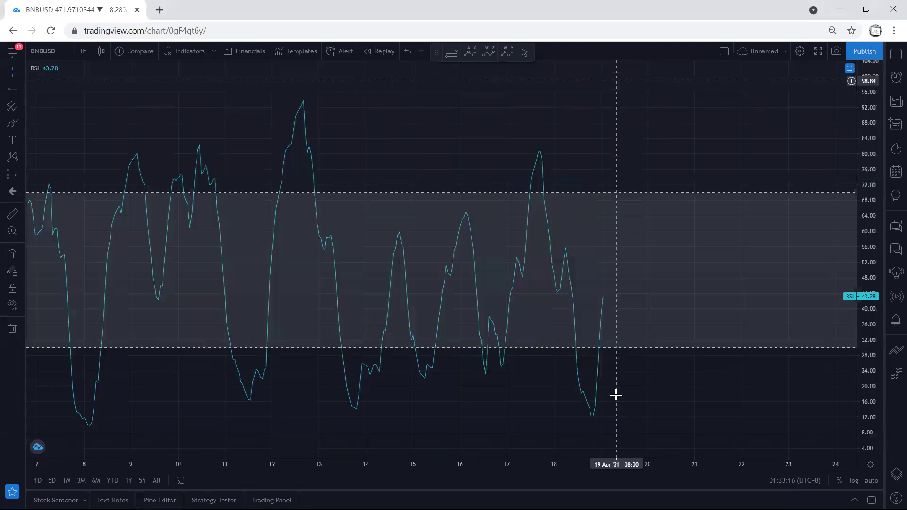
double_click(645, 412)
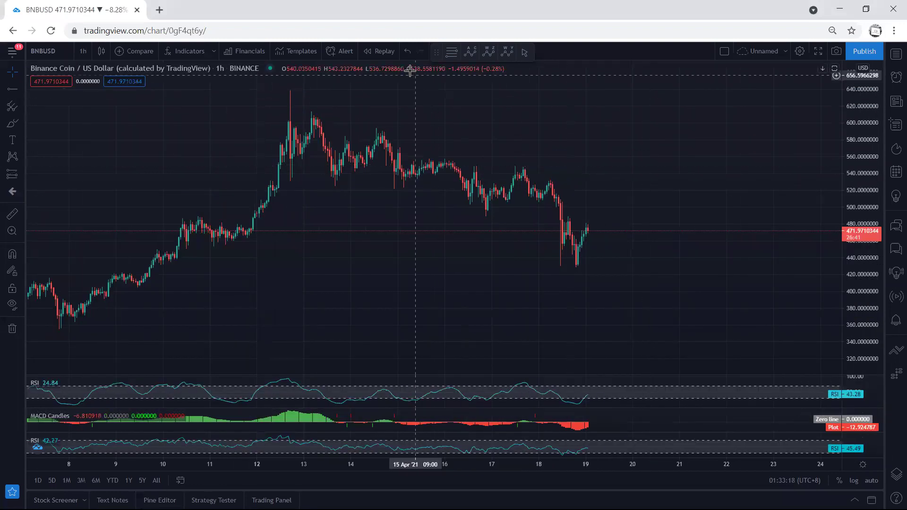
- Bracket the latest hourly consolidation, sketch a dip to about 407 followed by a rebound arrow to about 520, and erase the markings
mouse_move(586, 222)
mouse_down()
mouse_move(561, 254)
mouse_move(579, 269)
mouse_up()
drag(587, 229, 604, 283)
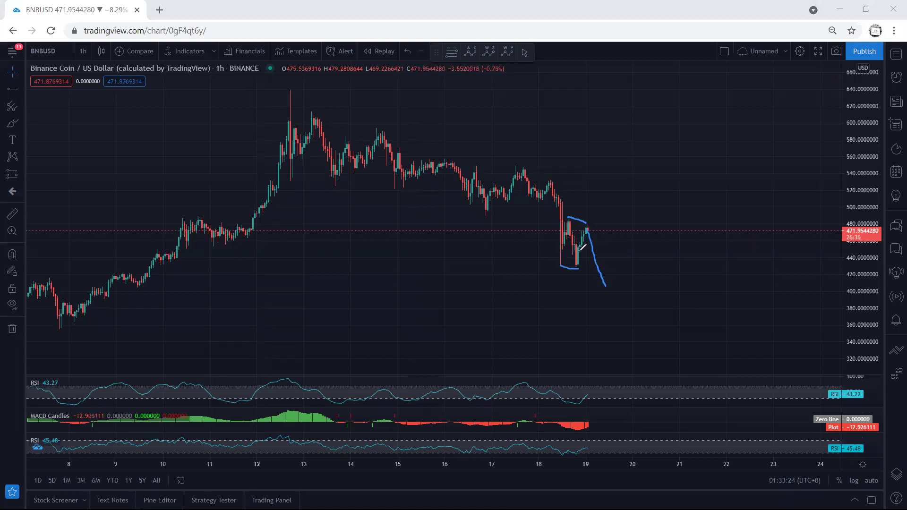
drag(569, 218, 584, 244)
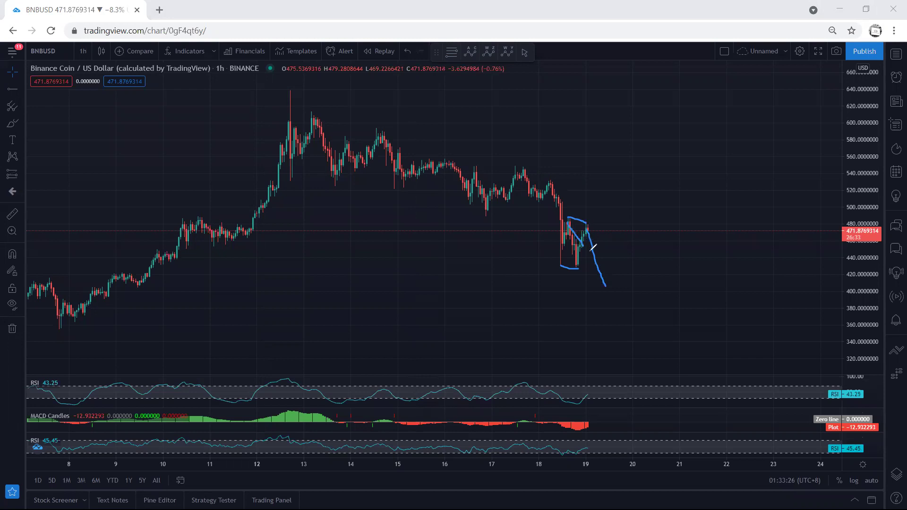
mouse_move(604, 285)
mouse_down()
mouse_move(635, 190)
mouse_move(637, 198)
mouse_up()
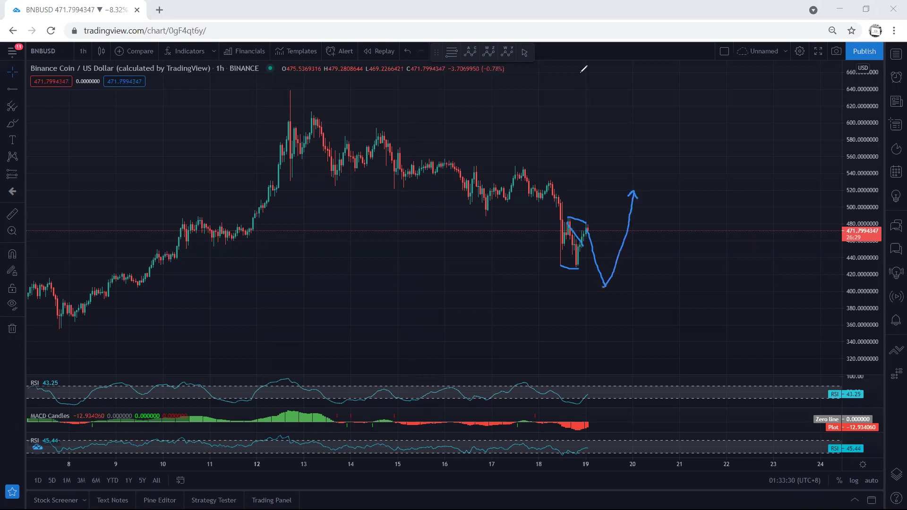
key(ctrl+shift+8)
- Circle the latest price swing, add a rising arrow to about 515 from it, and erase the markings
mouse_move(583, 214)
mouse_down()
mouse_move(598, 244)
mouse_move(573, 262)
mouse_up()
drag(581, 230, 600, 194)
drag(593, 201, 606, 203)
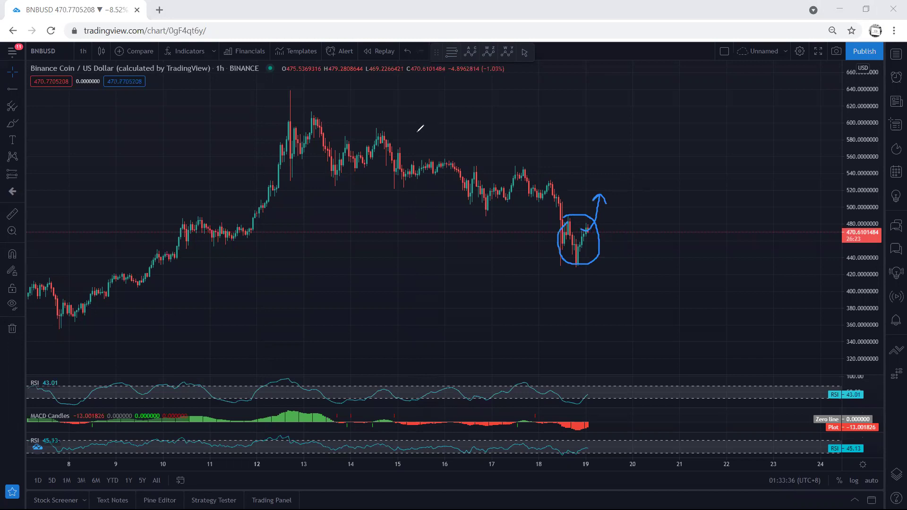
drag(336, 115, 561, 237)
key(e)
- Mark the recent rebound with a small pullback channel and a rising arrow to about 505, and erase the markings
mouse_move(585, 224)
mouse_down()
mouse_move(601, 232)
mouse_move(590, 231)
mouse_up()
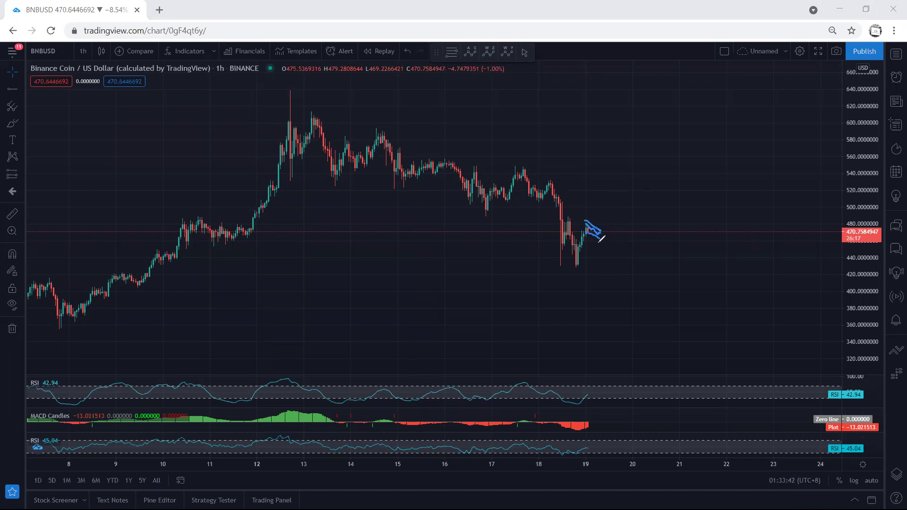
drag(598, 236, 612, 206)
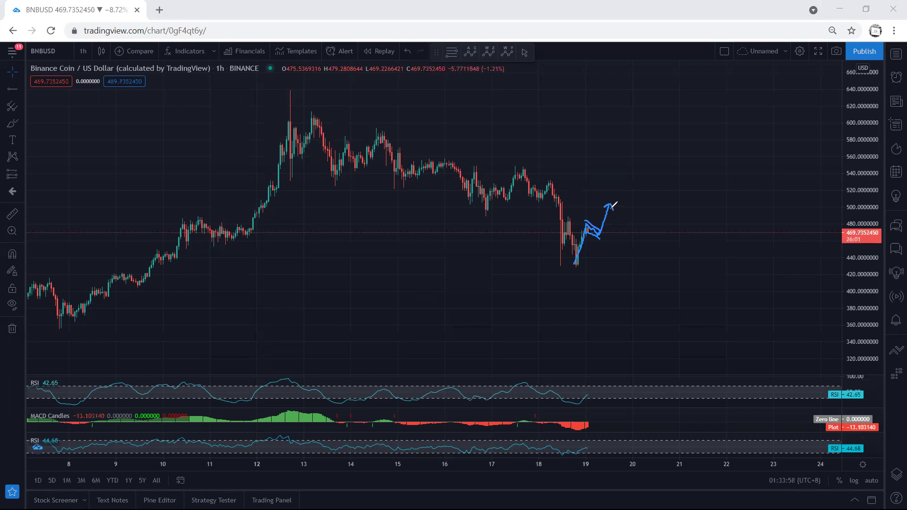
key(ctrl+shift+7)
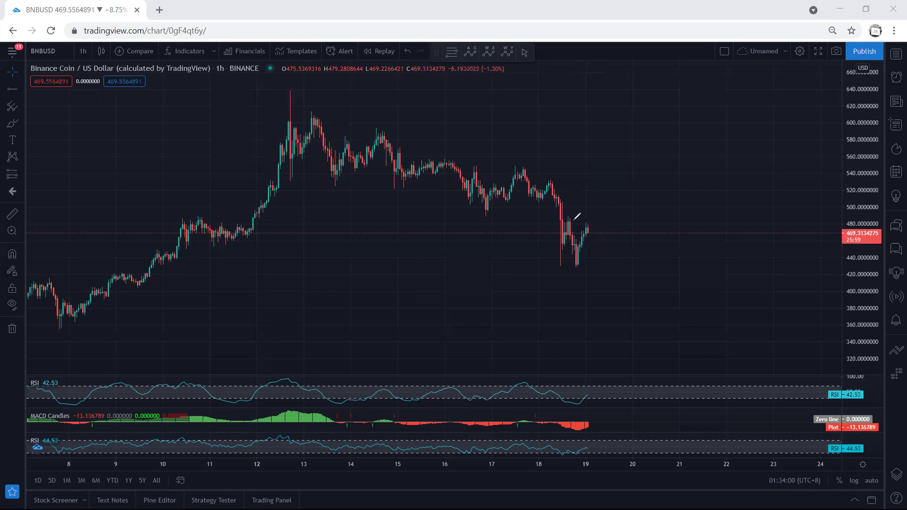
- Underline the lows and cap the highs of the consolidation, draw a falling arrow to about 420, and erase the markings
drag(571, 217, 582, 221)
drag(561, 265, 574, 269)
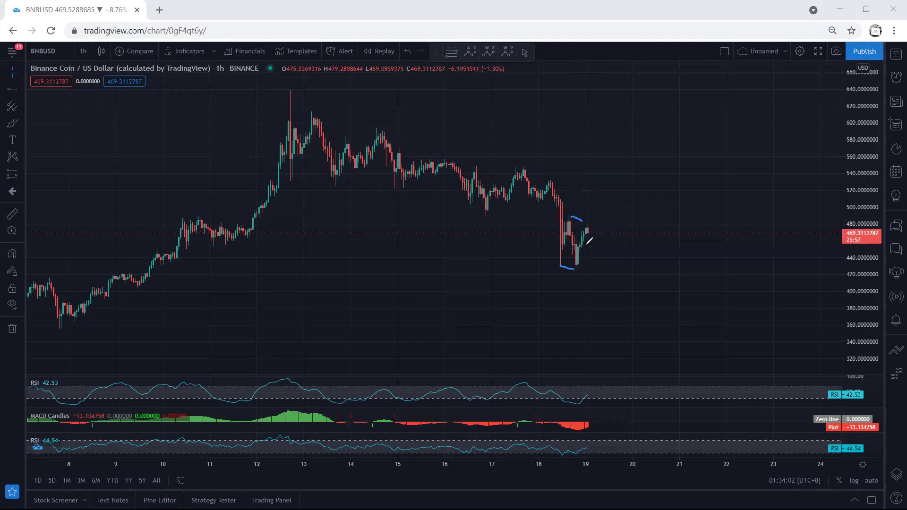
mouse_move(586, 226)
mouse_down()
mouse_move(606, 274)
mouse_move(611, 268)
mouse_up()
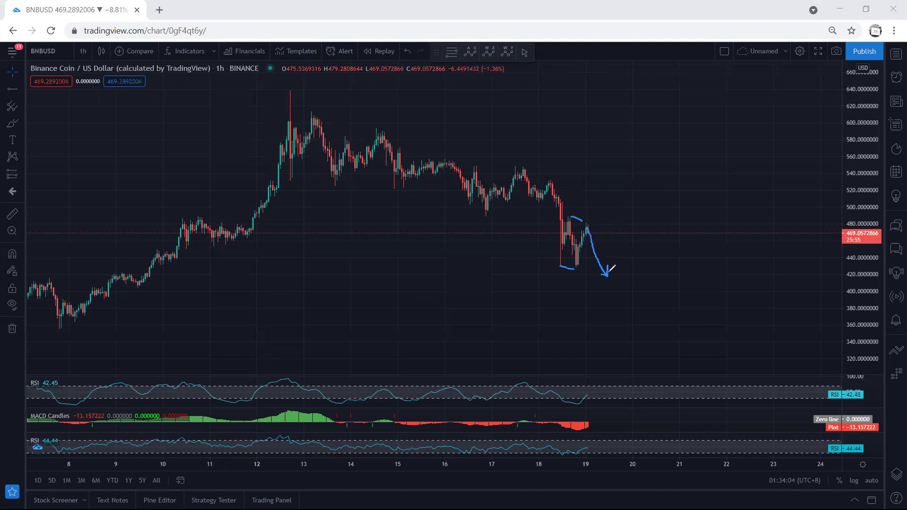
key(e)
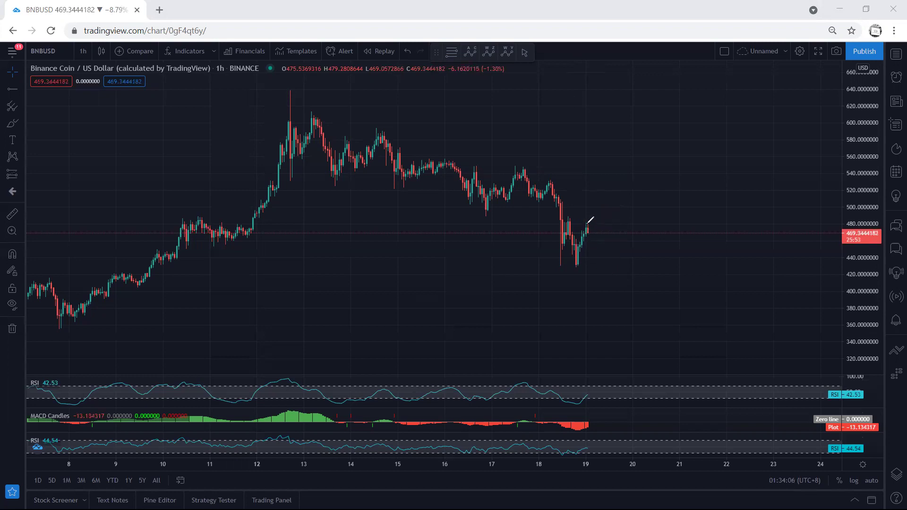
- Sketch a looped drop from the current price to about 413, replace it with a short pullback channel, and clear the markings
mouse_move(608, 235)
mouse_down()
mouse_move(592, 240)
mouse_move(618, 274)
mouse_up()
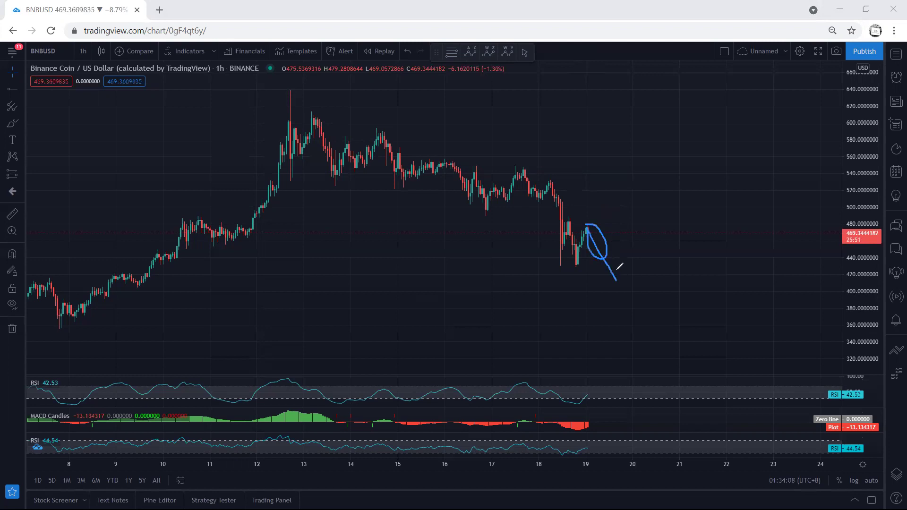
key(e)
drag(585, 227, 599, 244)
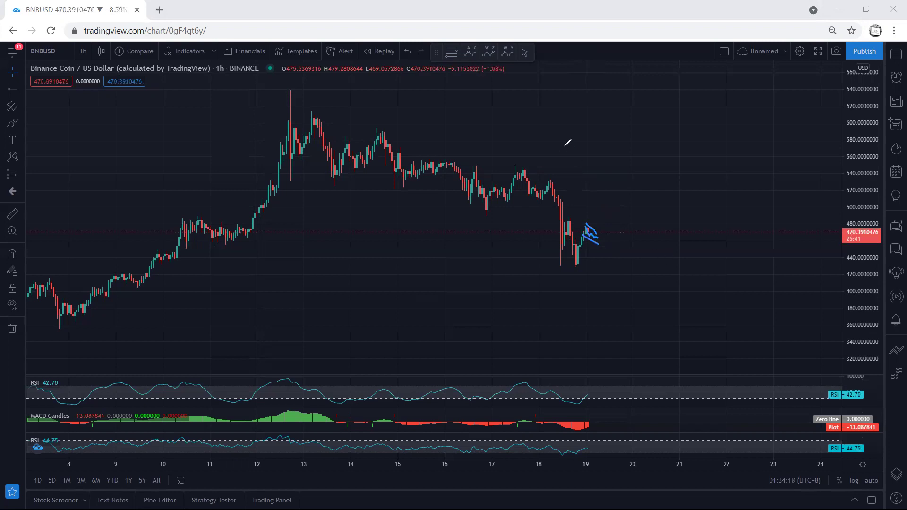
key(Escape)
- Trace the overall decline with a freehand line from about 618 on 13 April to about 433, and undo it
drag(404, 123, 416, 129)
key(ctrl+shift+3)
drag(312, 113, 592, 270)
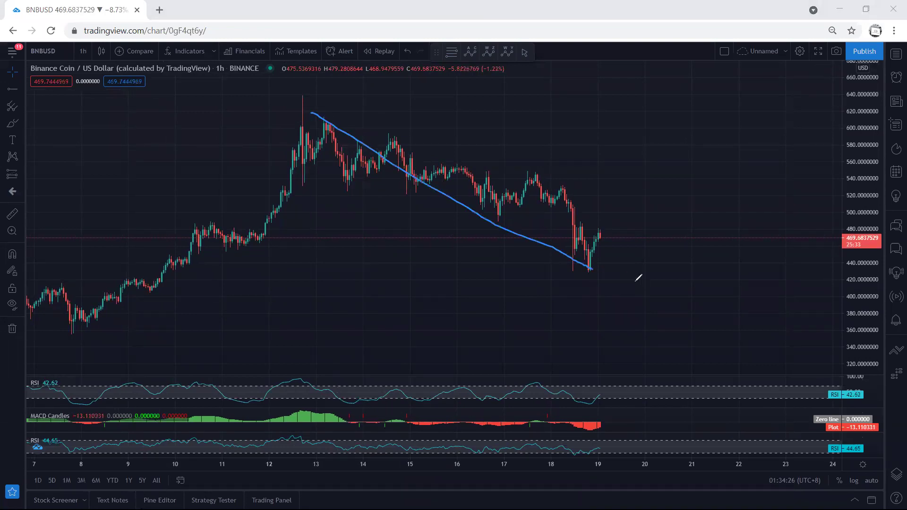
key(ctrl+z)
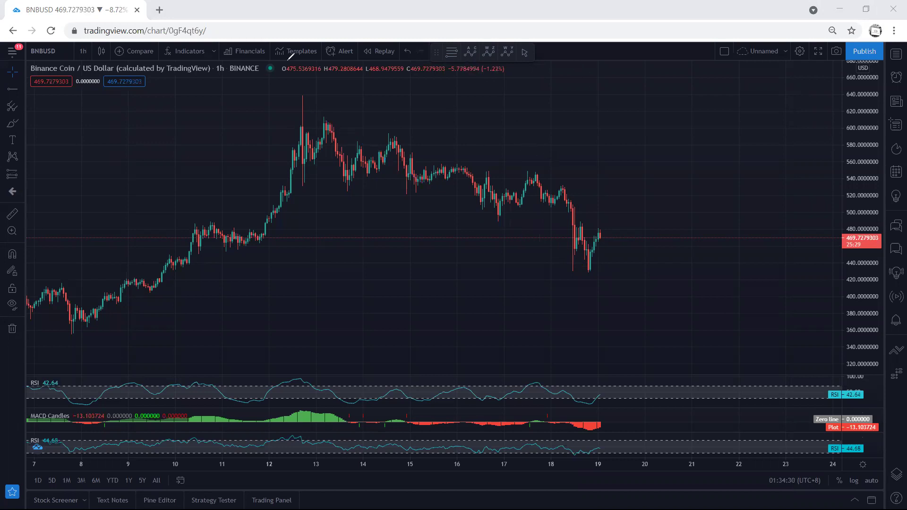
- Draw a small loop at the current price with a falling arrow to about 420, and remove both markings
mouse_move(411, 126)
mouse_down()
mouse_move(427, 118)
mouse_move(401, 130)
mouse_up()
mouse_move(578, 226)
mouse_down()
mouse_move(601, 262)
mouse_move(576, 226)
mouse_move(573, 257)
mouse_move(596, 232)
mouse_move(619, 277)
mouse_up()
key(e)
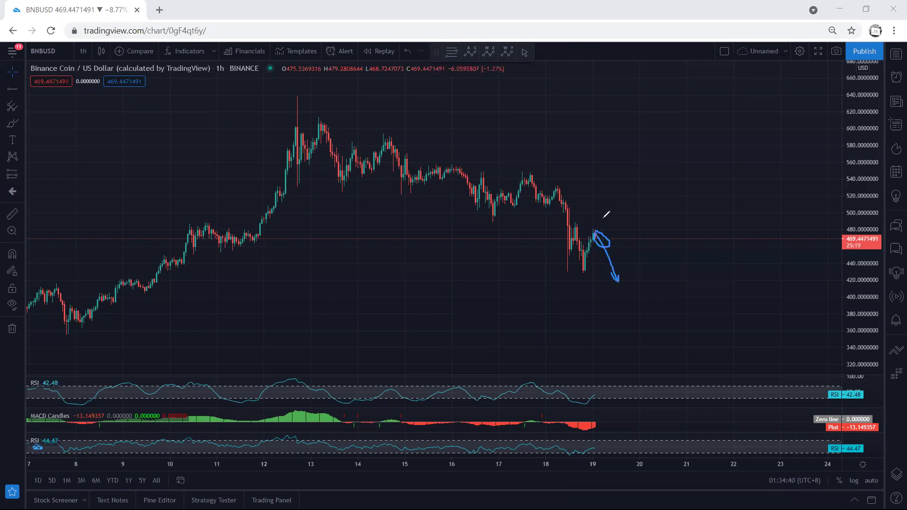
key(ctrl+z)
key(ctrl+z)
drag(424, 125, 431, 120)
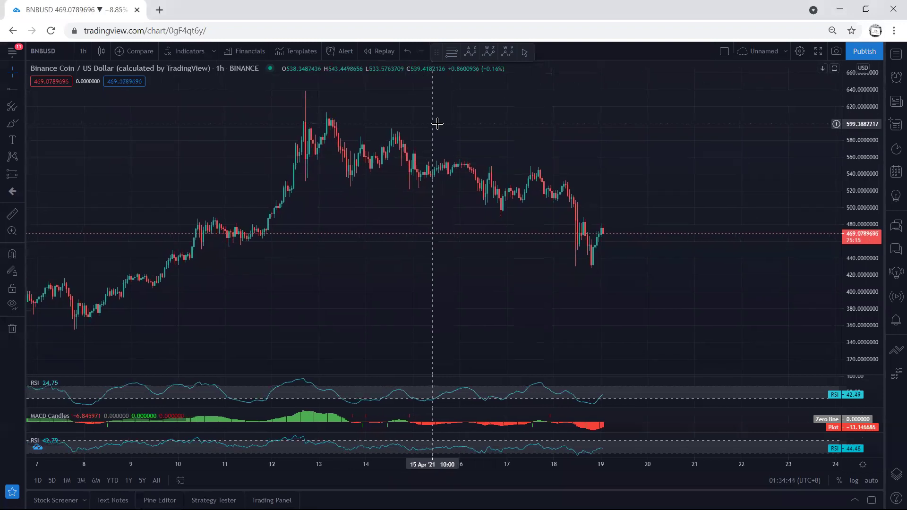